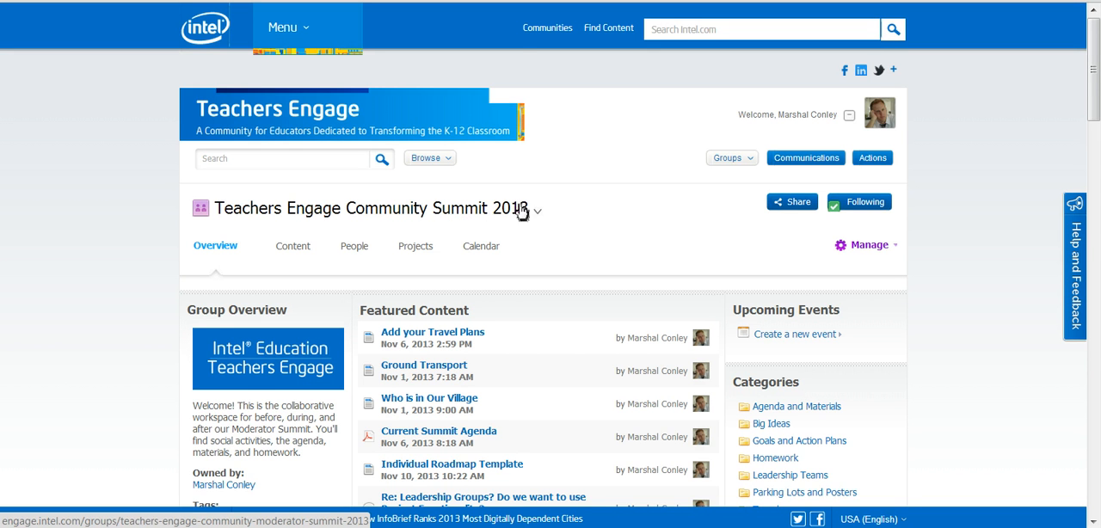
Step: Open the Agenda Activists 2014 project from the summit group page and look over its overview page
{"action": "scroll", "coordinate": [559, 250], "scroll_direction": "down", "scroll_amount": 1}
{"action": "scroll", "coordinate": [560, 250], "scroll_direction": "down", "scroll_amount": 2}
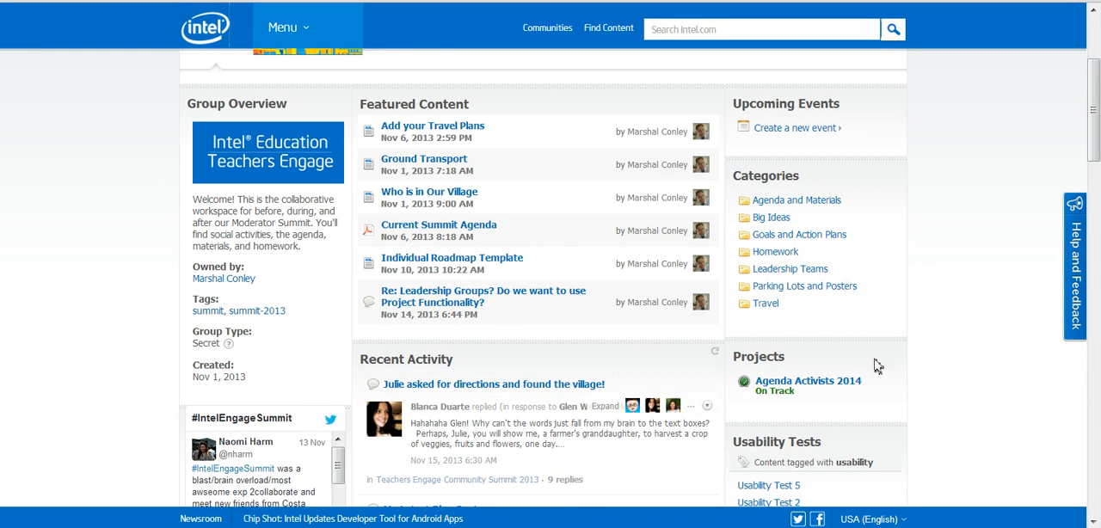
{"action": "left_click", "coordinate": [824, 385]}
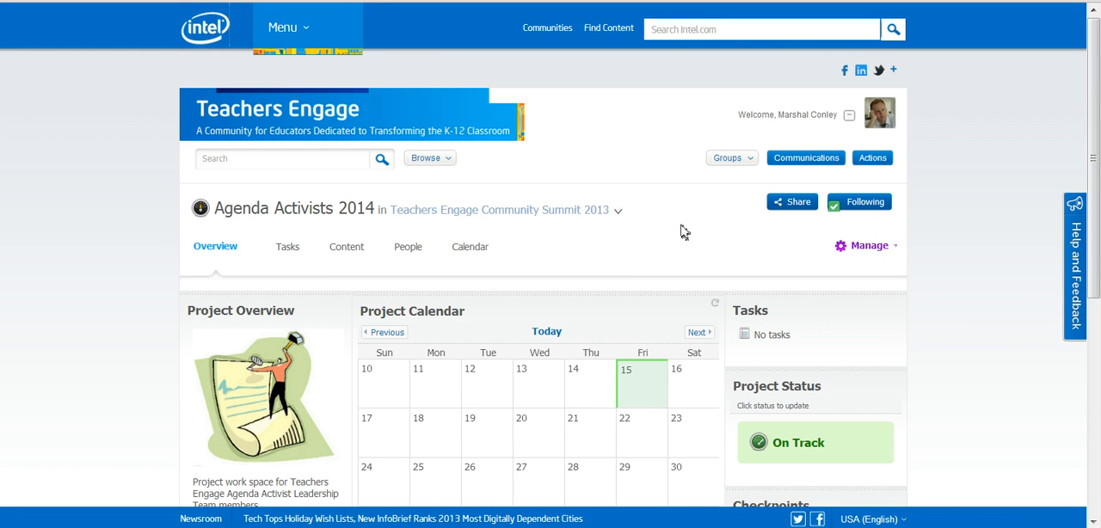
{"action": "scroll", "coordinate": [680, 229], "scroll_direction": "down", "scroll_amount": 3}
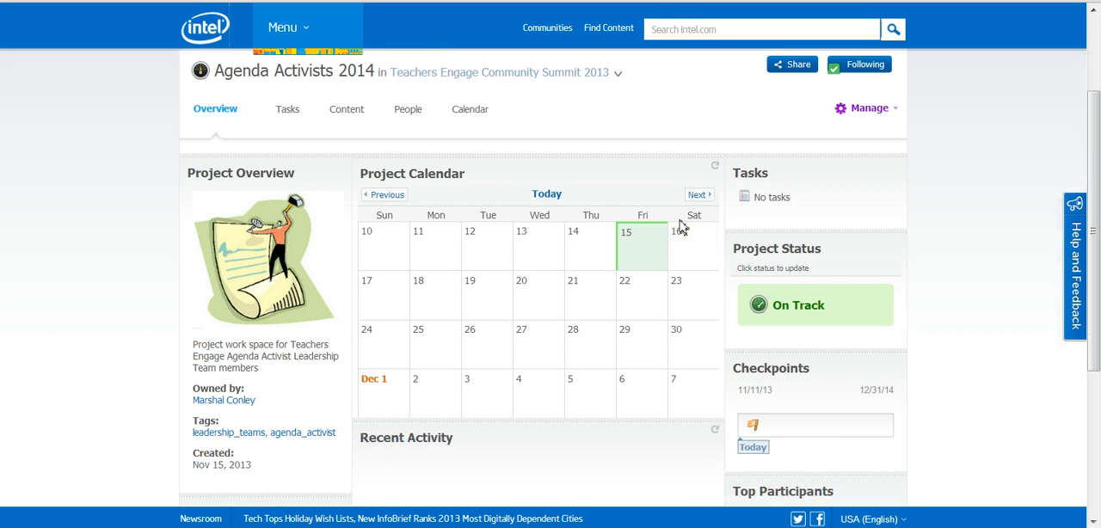
{"action": "scroll", "coordinate": [551, 327], "scroll_direction": "down", "scroll_amount": 3}
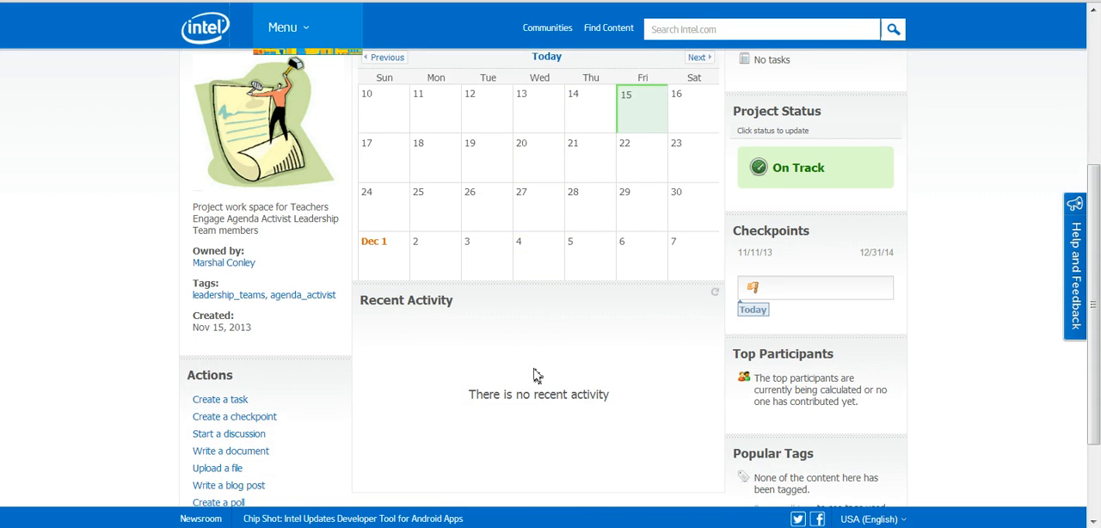
Step: Open the project's overview page for customization, examine the layout and widget options, and discard the changes
{"action": "scroll", "coordinate": [612, 334], "scroll_direction": "up", "scroll_amount": 5}
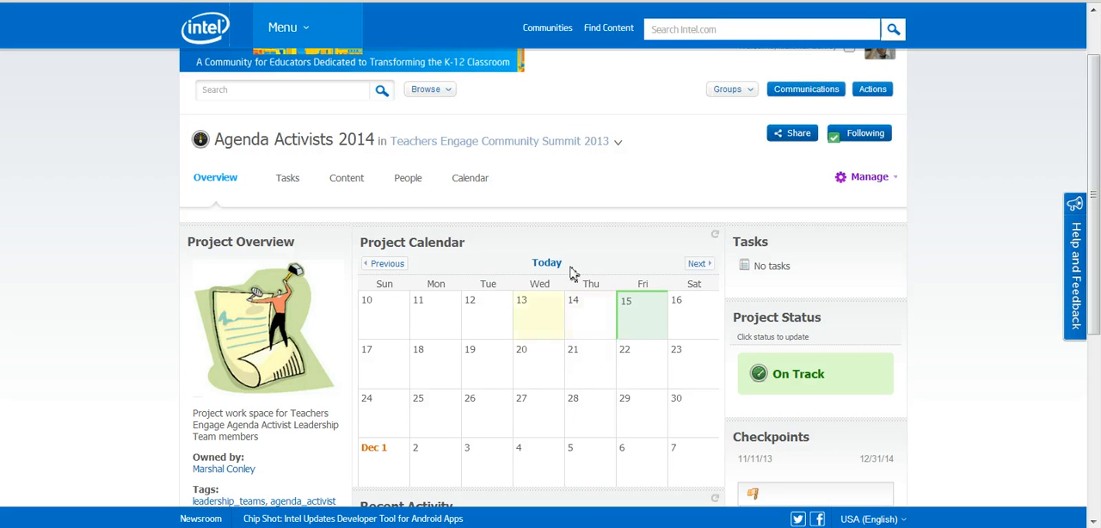
{"action": "left_click", "coordinate": [895, 180]}
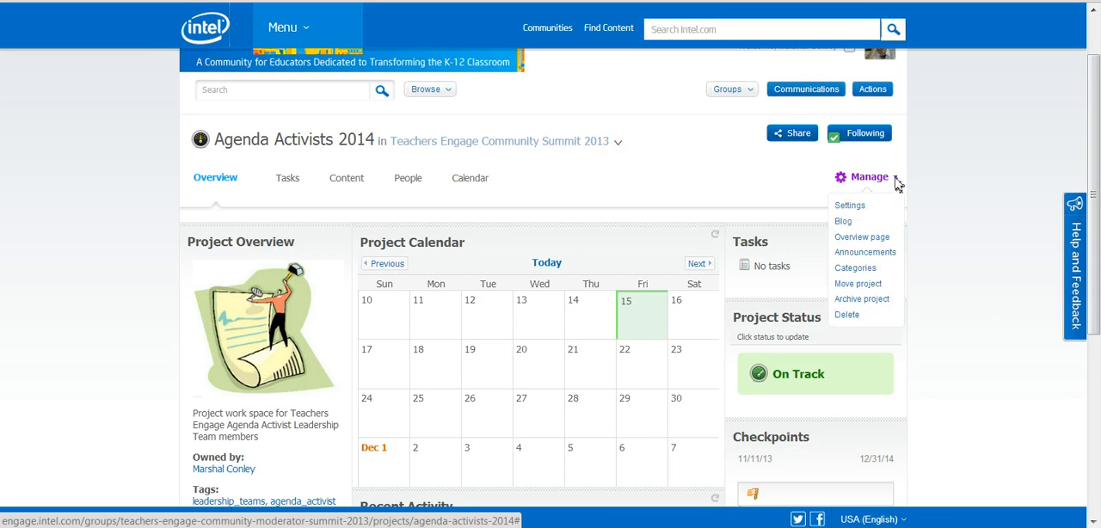
{"action": "left_click", "coordinate": [863, 238]}
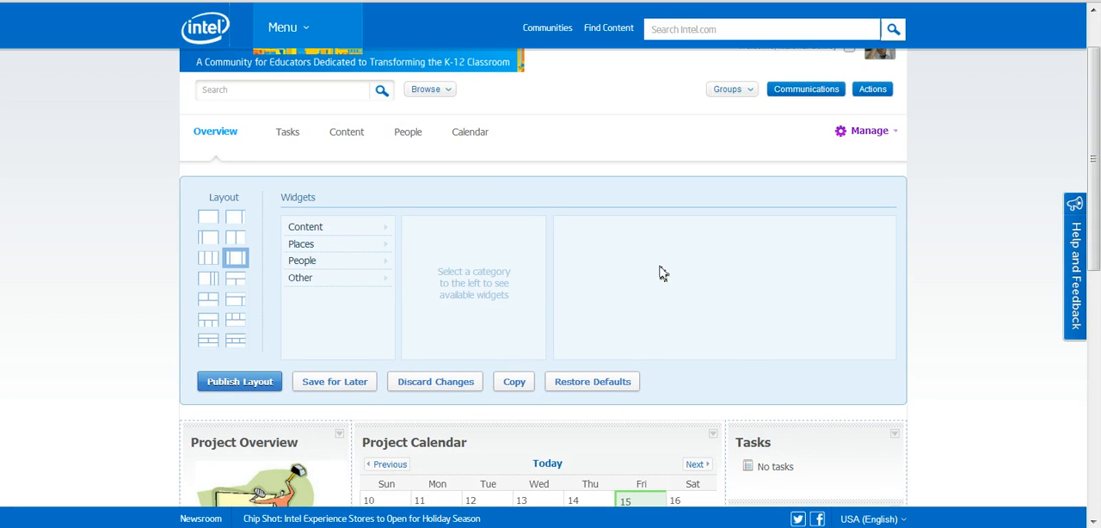
{"action": "scroll", "coordinate": [347, 187], "scroll_direction": "down", "scroll_amount": 4}
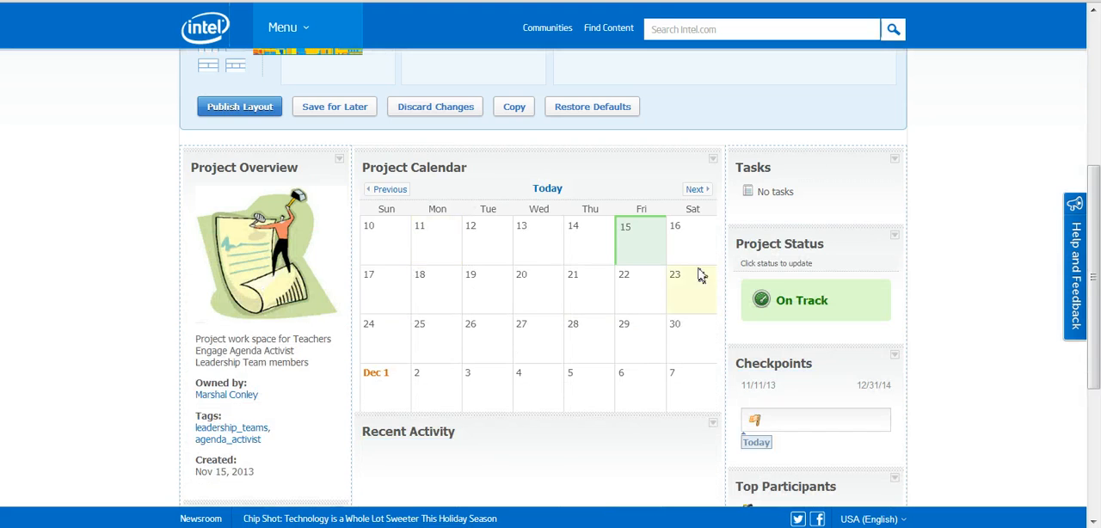
{"action": "scroll", "coordinate": [700, 275], "scroll_direction": "up", "scroll_amount": 2}
{"action": "left_click", "coordinate": [436, 246]}
{"action": "left_click", "coordinate": [574, 73]}
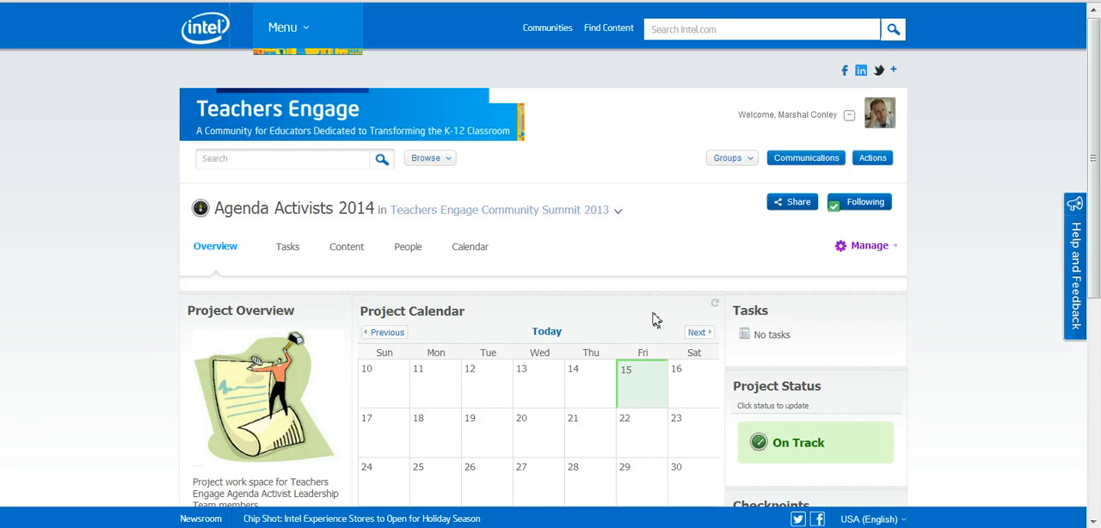
Step: Start a new project checkpoint named "Monthly analytics" with the description "stats review"
{"action": "scroll", "coordinate": [928, 355], "scroll_direction": "down", "scroll_amount": 1}
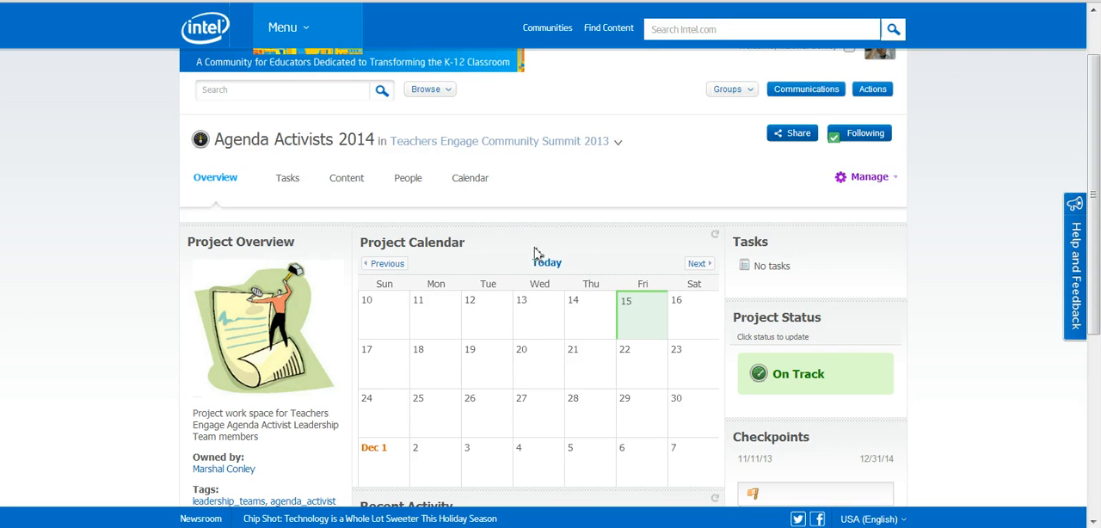
{"action": "scroll", "coordinate": [591, 252], "scroll_direction": "down", "scroll_amount": 4}
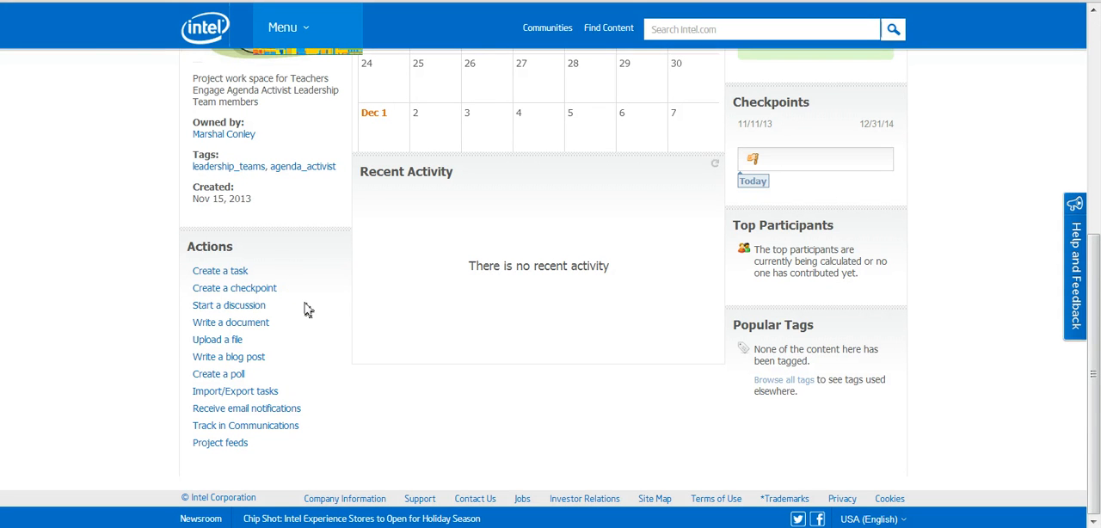
{"action": "left_click", "coordinate": [256, 291]}
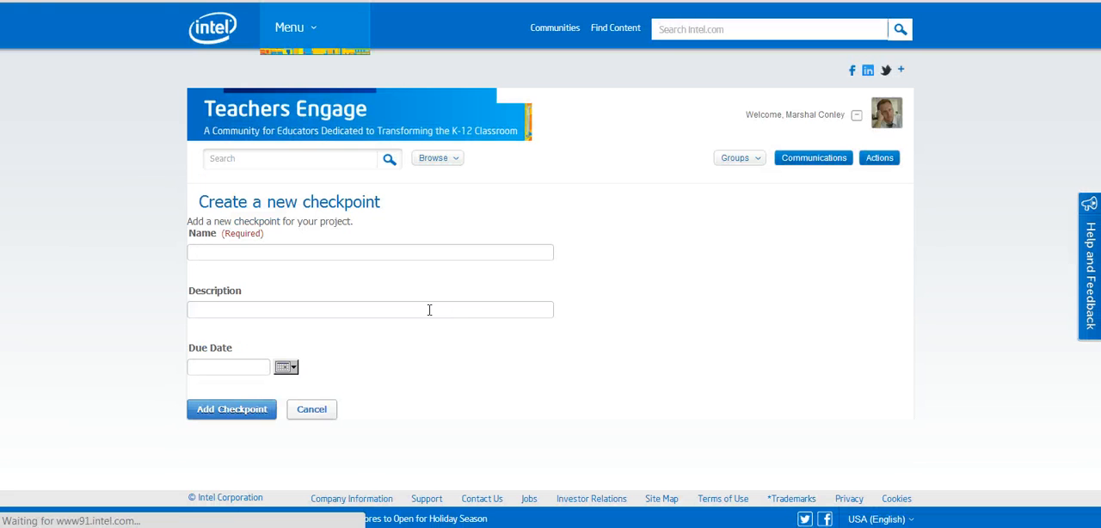
{"action": "left_click", "coordinate": [377, 252]}
{"action": "type", "text": "Monthly"}
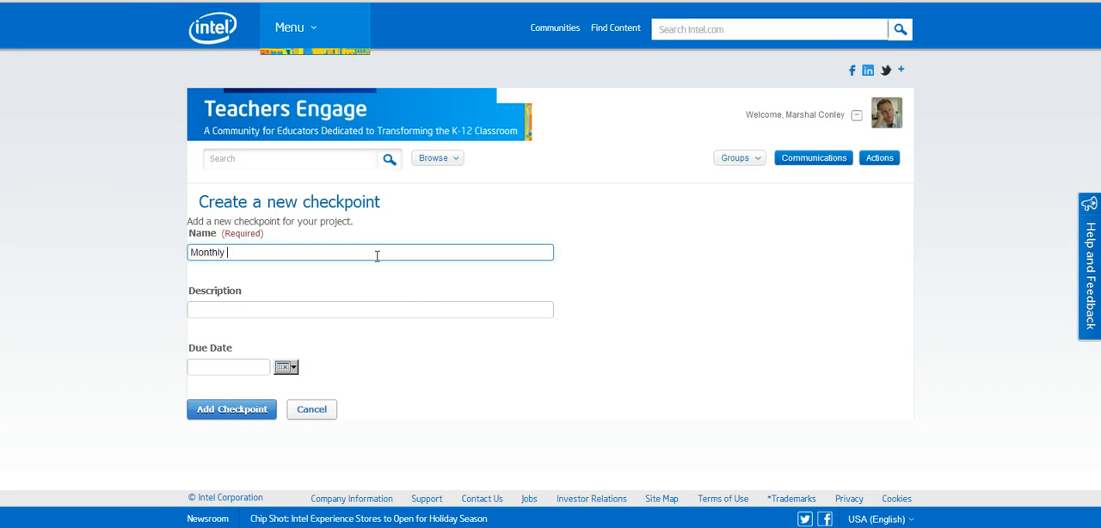
{"action": "type", "text": " analytics"}
{"action": "key", "text": "Tab"}
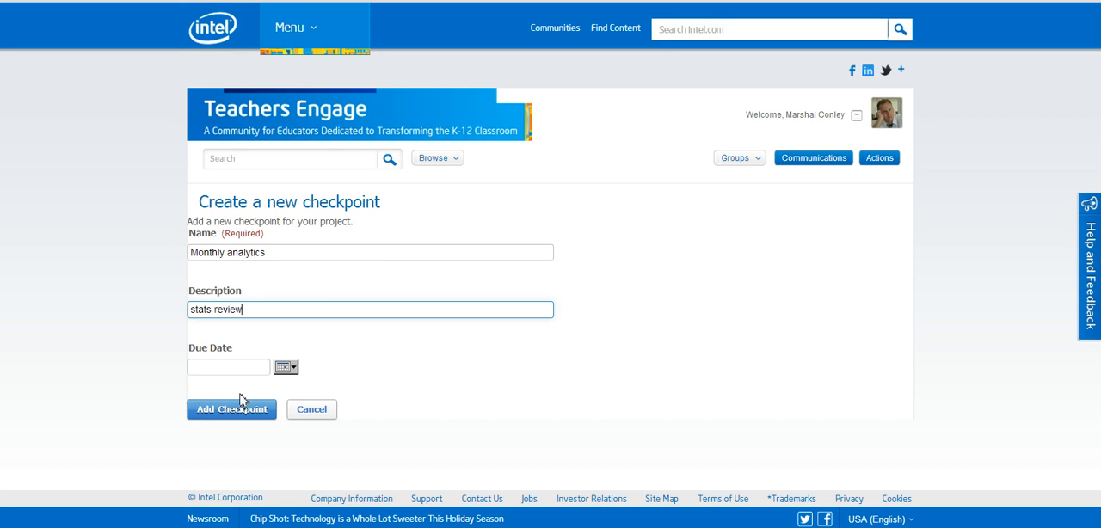
Step: Add the checkpoint with a due date of November 29, 2013 and view its details on the checkpoint timeline
{"action": "left_click", "coordinate": [287, 368]}
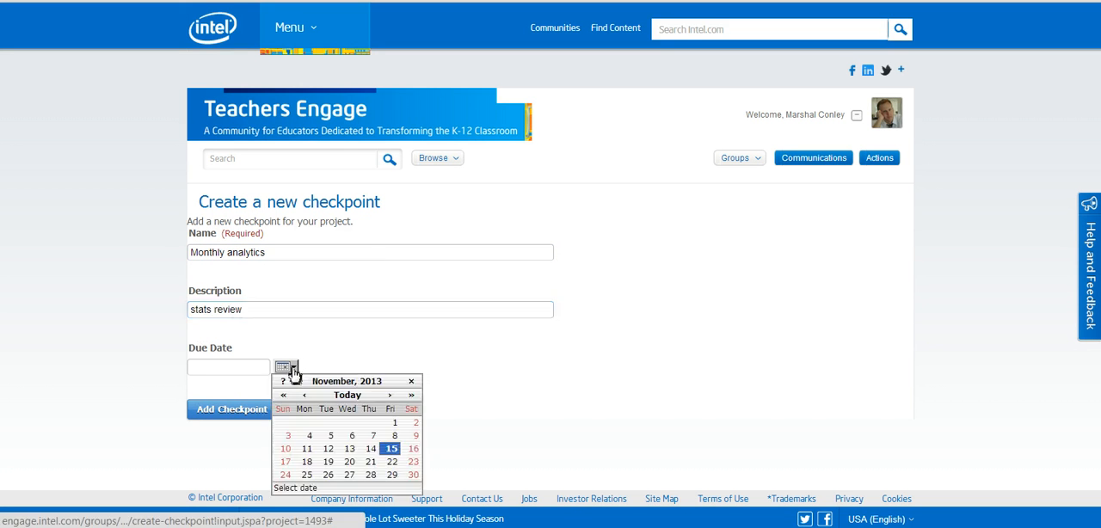
{"action": "left_click", "coordinate": [391, 474]}
{"action": "left_click", "coordinate": [231, 413]}
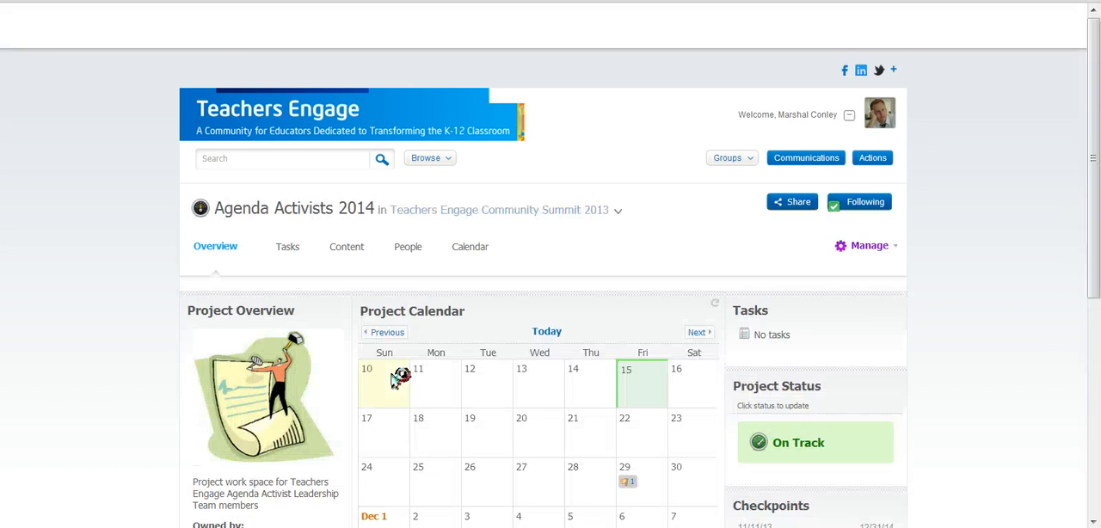
{"action": "scroll", "coordinate": [1032, 368], "scroll_direction": "down", "scroll_amount": 2}
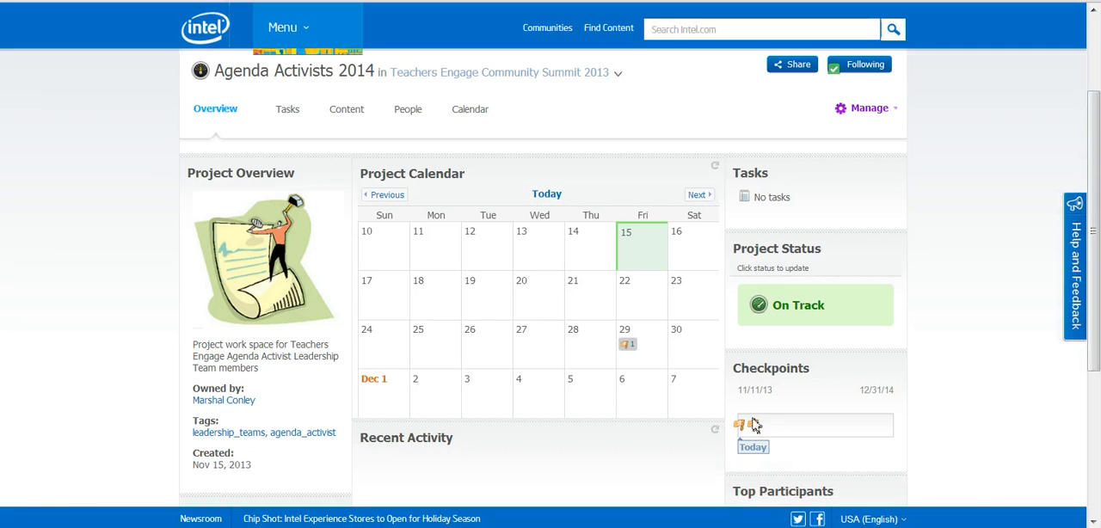
{"action": "mouse_move", "coordinate": [743, 427]}
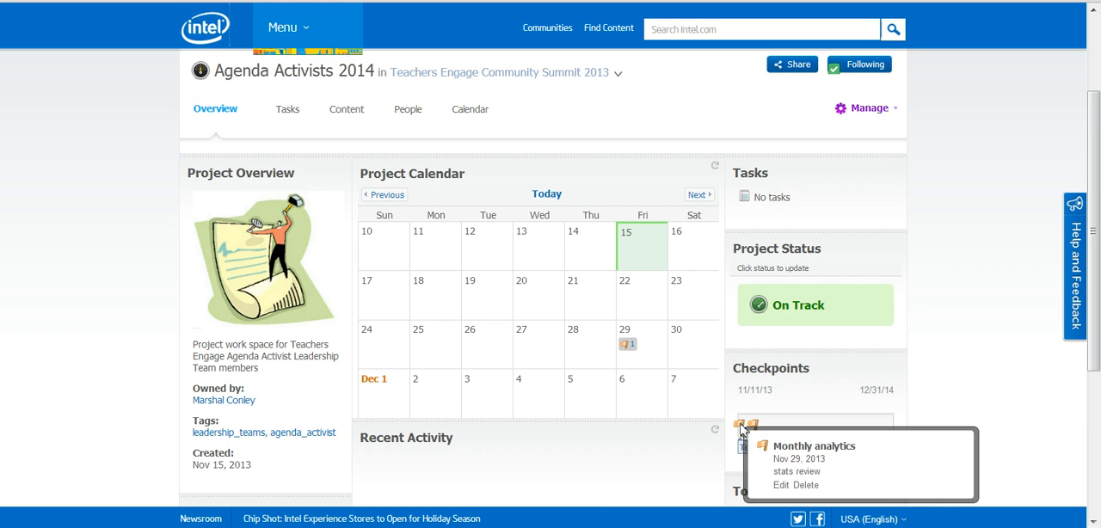
Step: Start a new project task with the description "Google Analytics" and the due date 11/20/2013
{"action": "scroll", "coordinate": [966, 312], "scroll_direction": "down", "scroll_amount": 1}
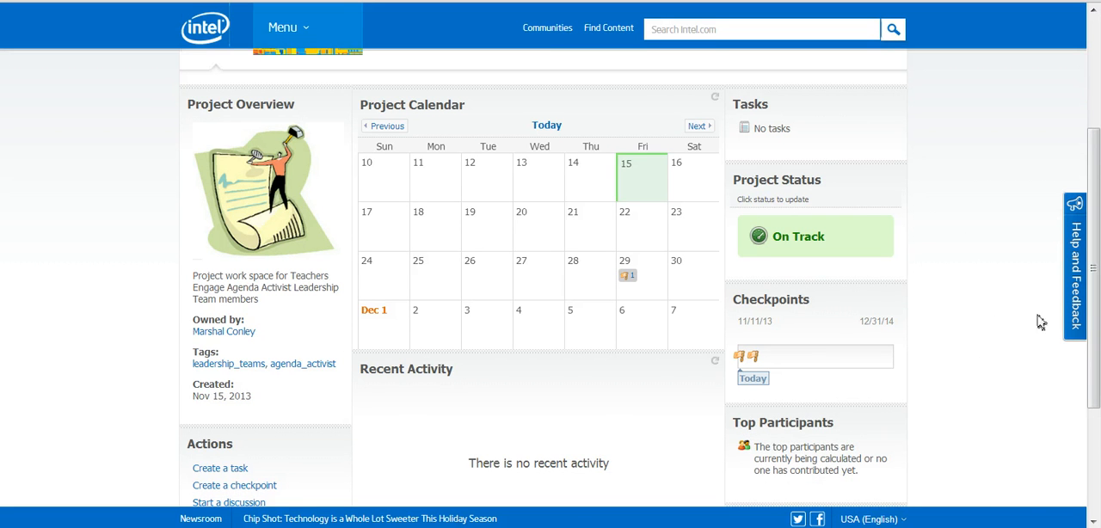
{"action": "scroll", "coordinate": [405, 366], "scroll_direction": "down", "scroll_amount": 1}
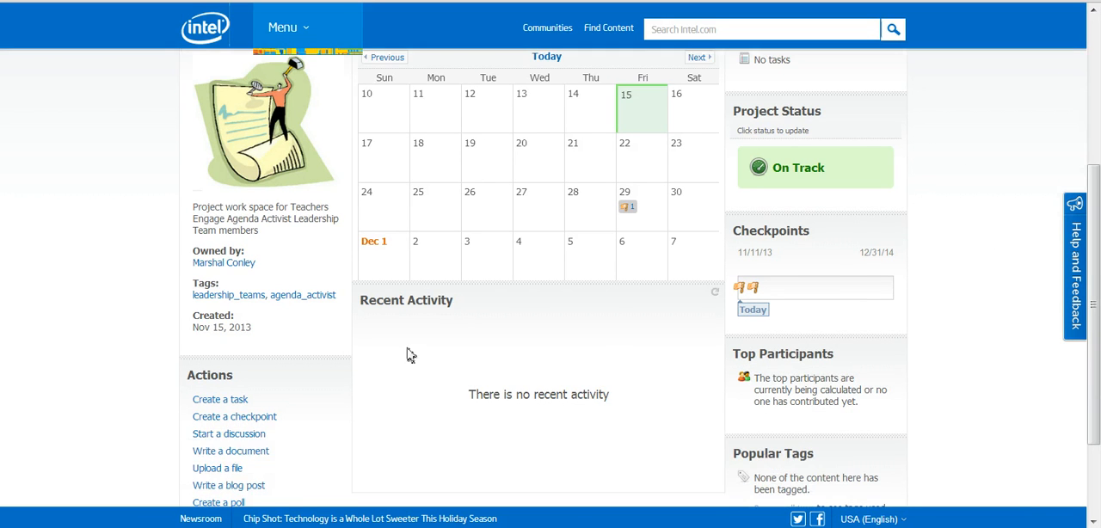
{"action": "left_click", "coordinate": [225, 401]}
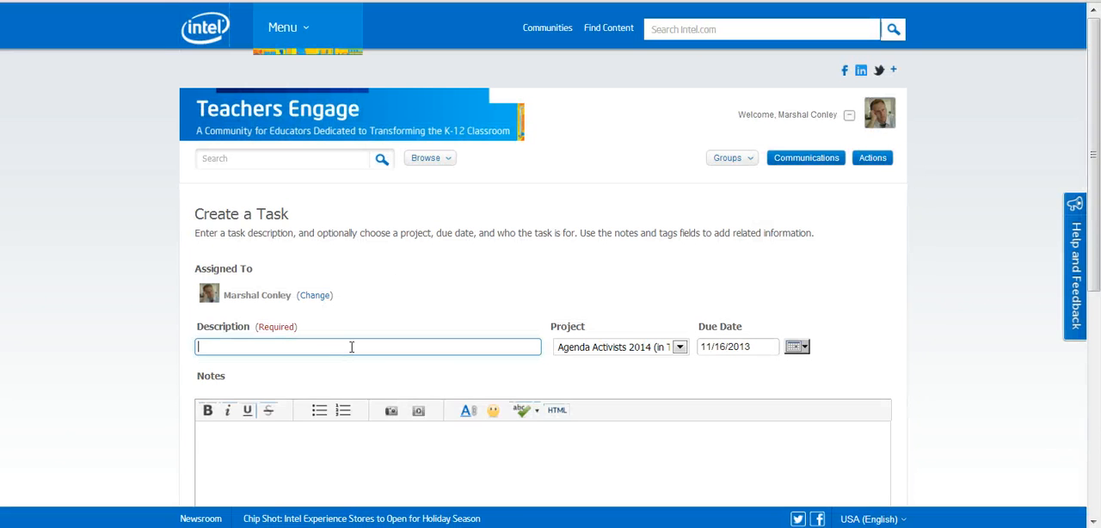
{"action": "left_click", "coordinate": [351, 346]}
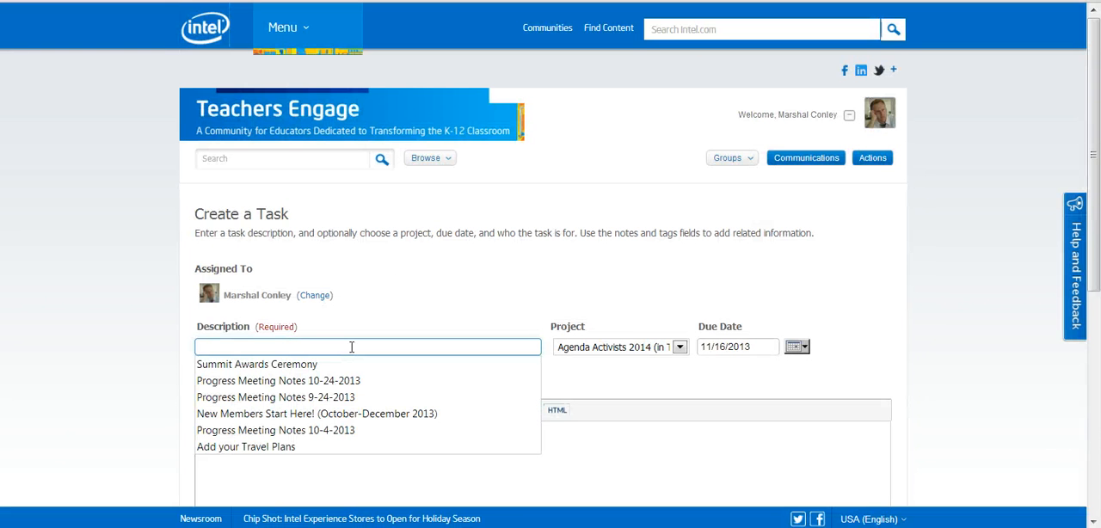
{"action": "type", "text": "Google Analytics"}
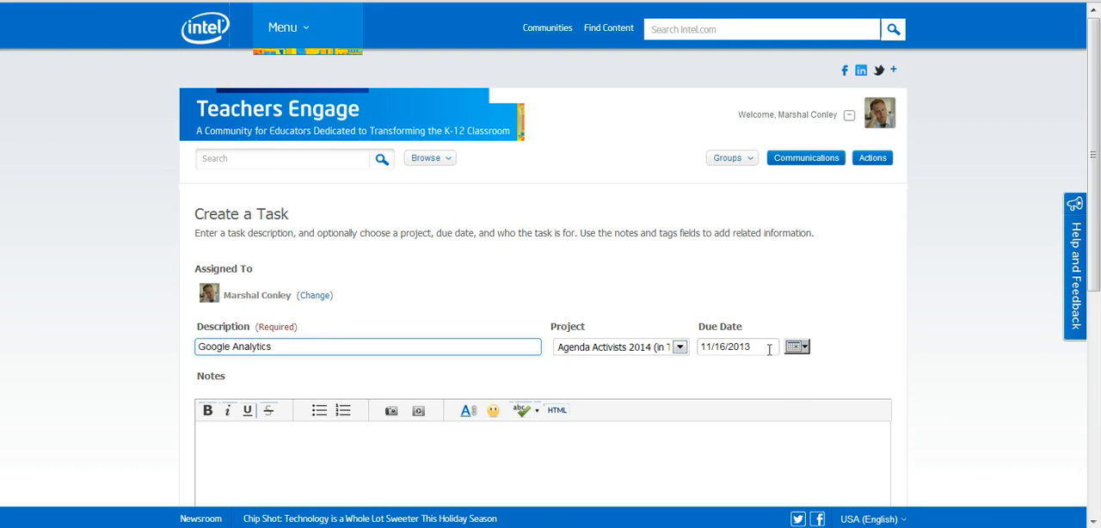
{"action": "left_click", "coordinate": [797, 347]}
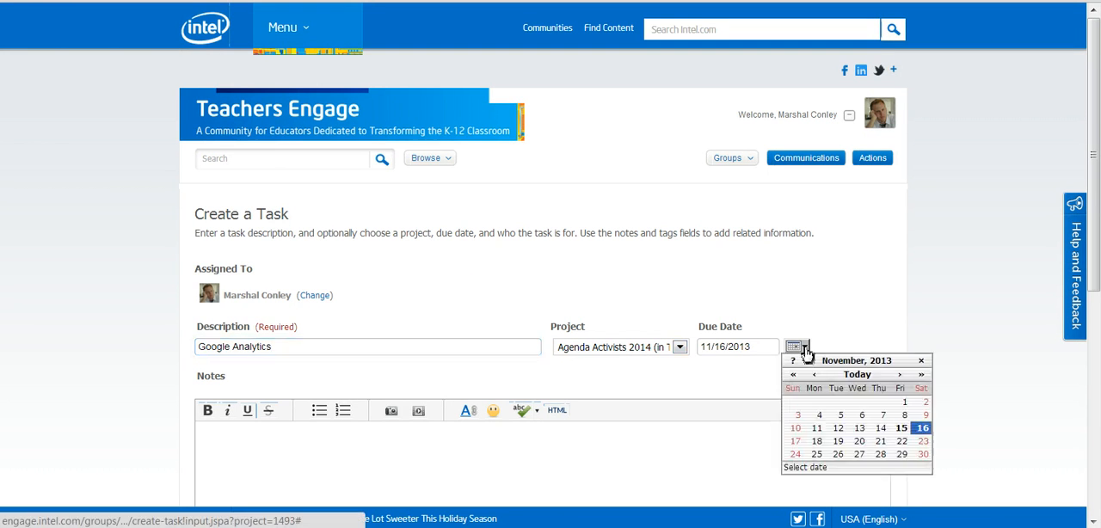
{"action": "left_click", "coordinate": [860, 441]}
Step: Reassign the task to another community member found by name and add it to the project without notes or tags
{"action": "scroll", "coordinate": [422, 338], "scroll_direction": "down", "scroll_amount": 2}
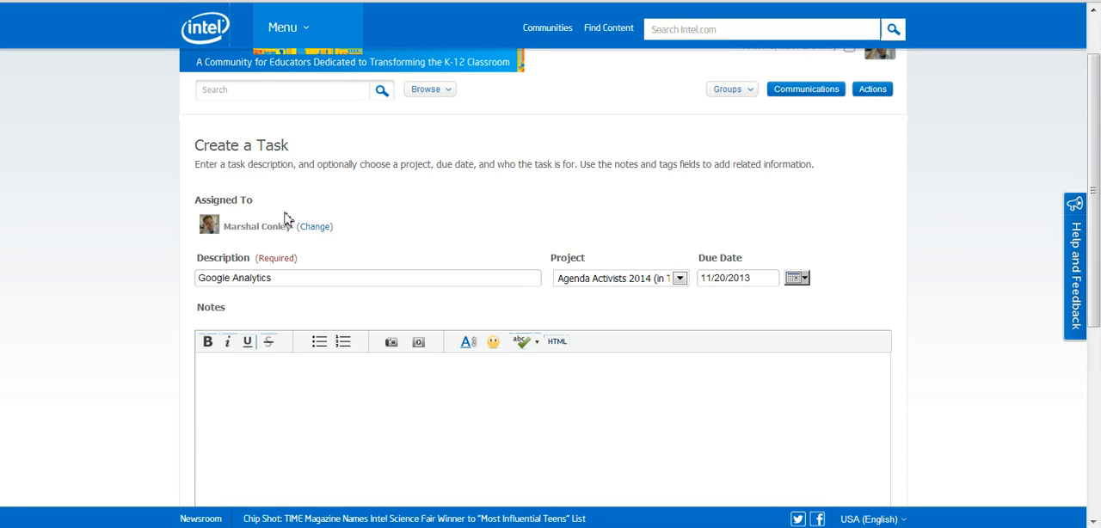
{"action": "left_click", "coordinate": [315, 228]}
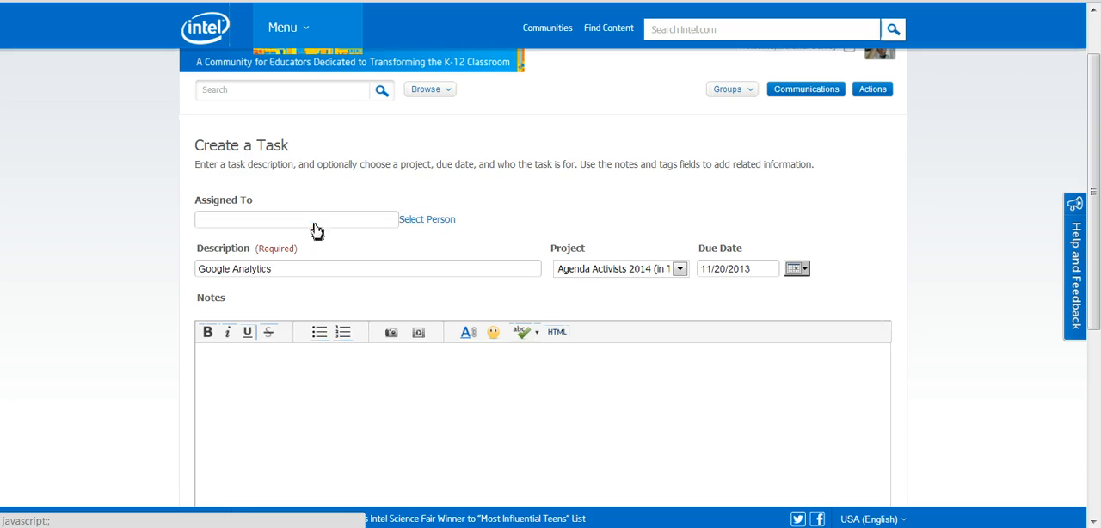
{"action": "left_click", "coordinate": [375, 218]}
{"action": "type", "text": "deb no"}
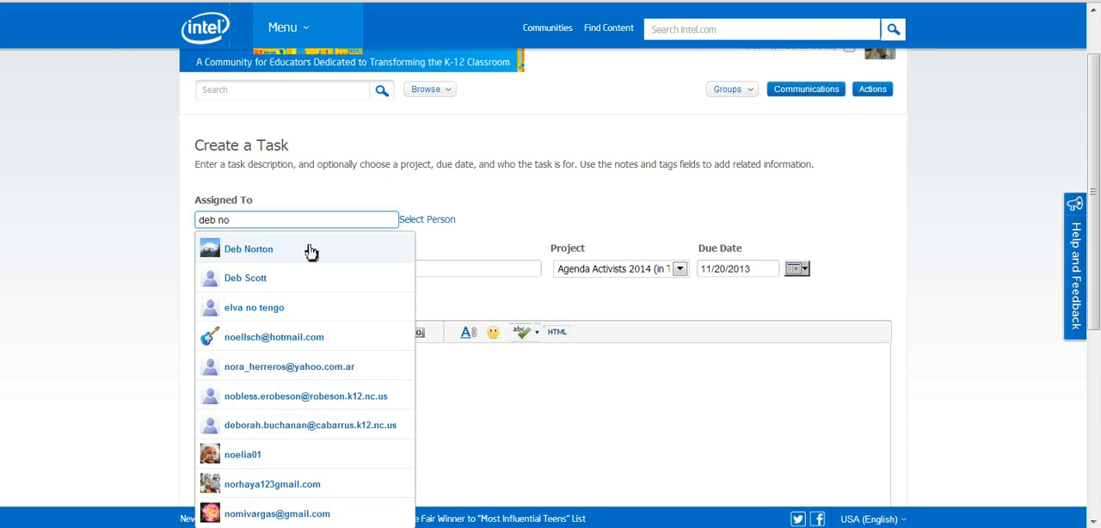
{"action": "left_click", "coordinate": [312, 252]}
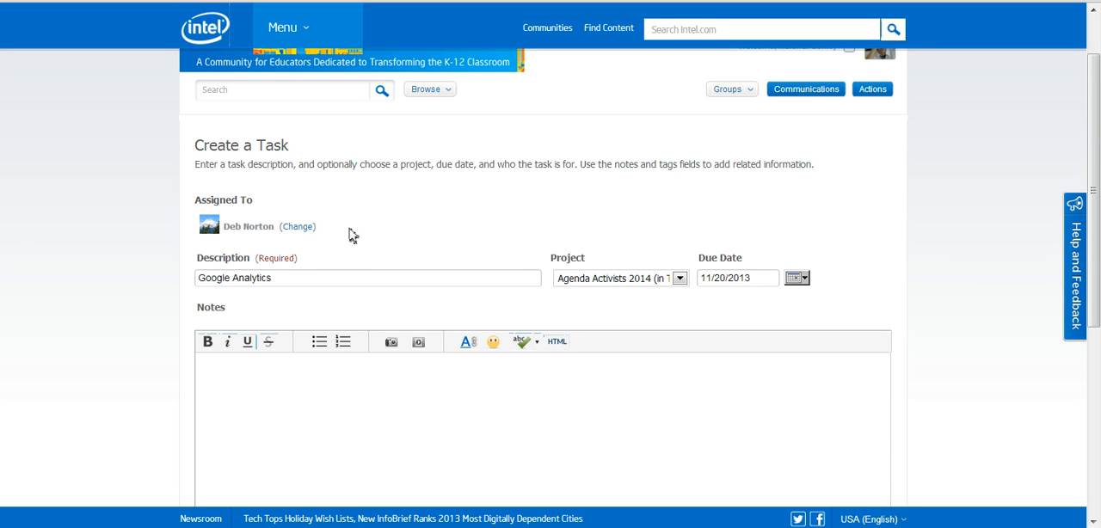
{"action": "left_click", "coordinate": [414, 397]}
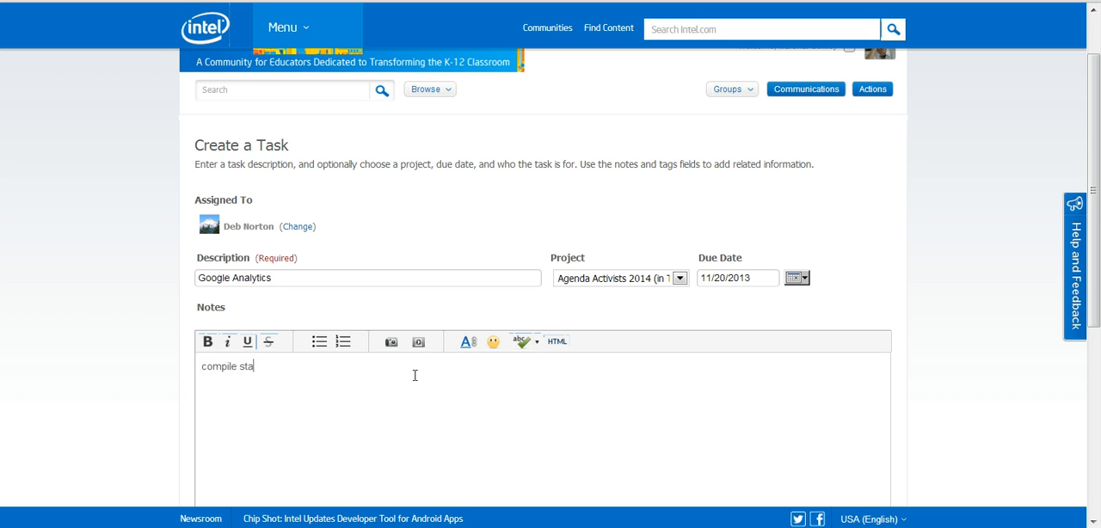
{"action": "scroll", "coordinate": [431, 376], "scroll_direction": "down", "scroll_amount": 5}
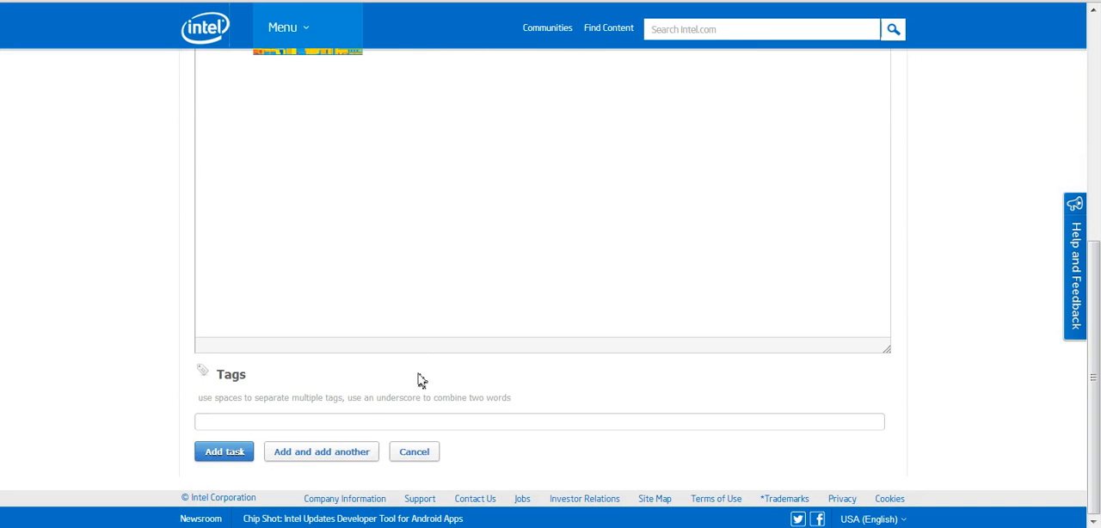
{"action": "left_click", "coordinate": [221, 452]}
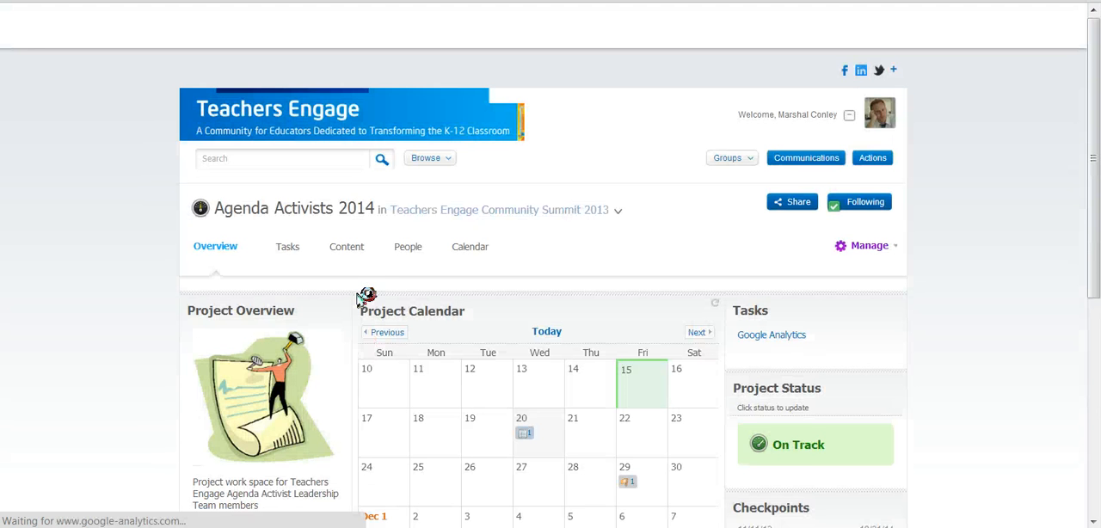
Step: Examine the project overview's calendar entries, tasks, checkpoints and list of available actions
{"action": "scroll", "coordinate": [989, 370], "scroll_direction": "down", "scroll_amount": 2}
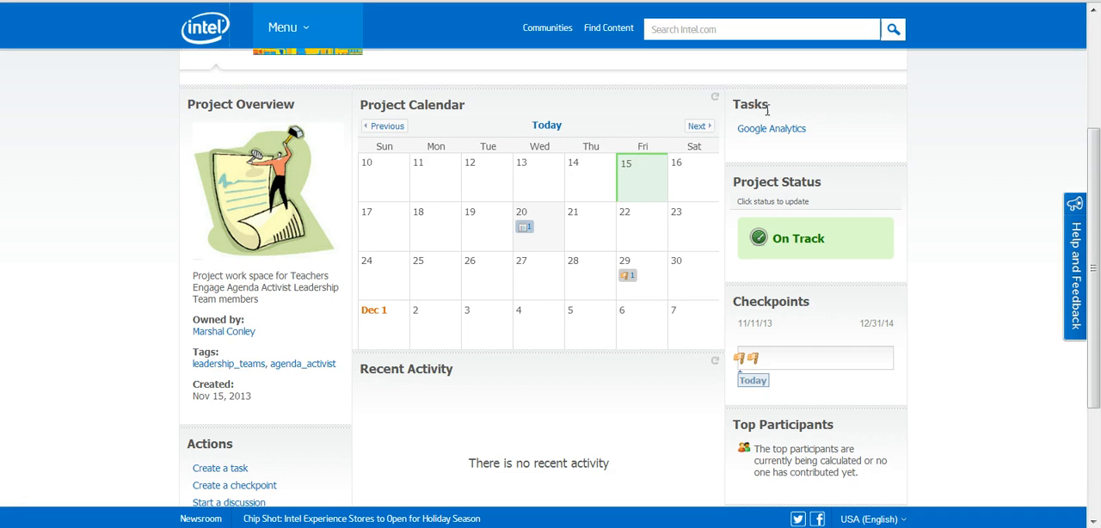
{"action": "left_click", "coordinate": [528, 230]}
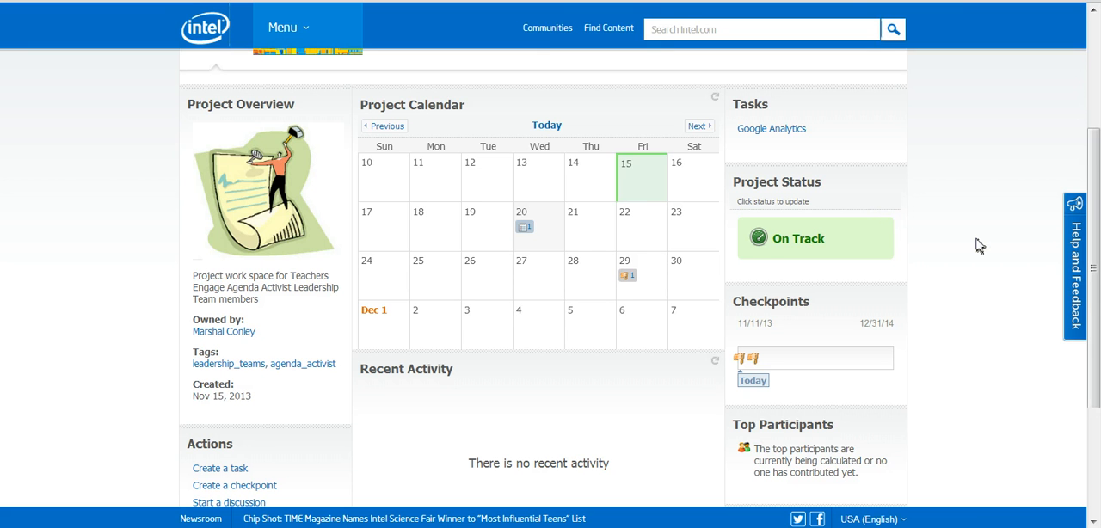
{"action": "scroll", "coordinate": [975, 247], "scroll_direction": "down", "scroll_amount": 1}
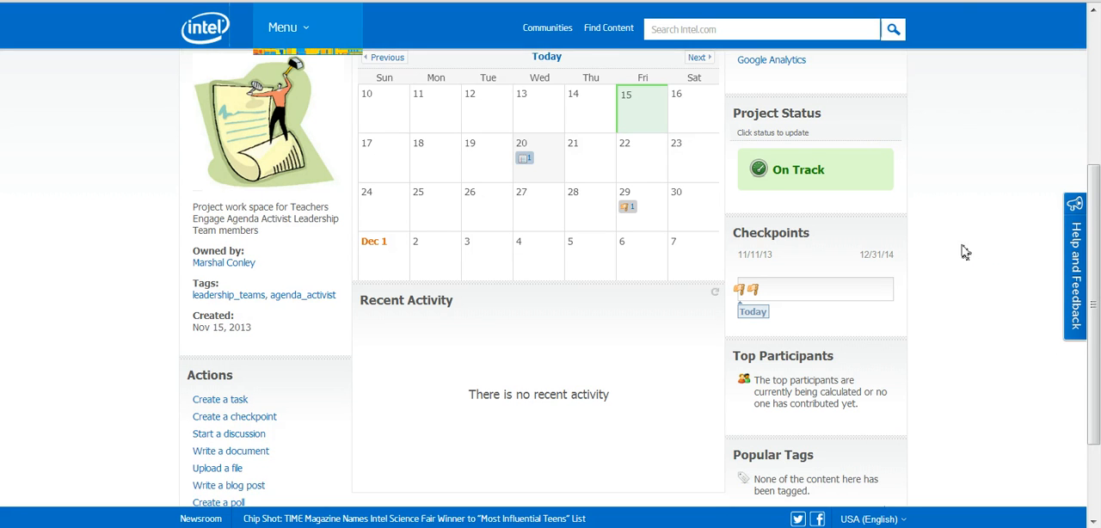
{"action": "scroll", "coordinate": [965, 250], "scroll_direction": "down", "scroll_amount": 1}
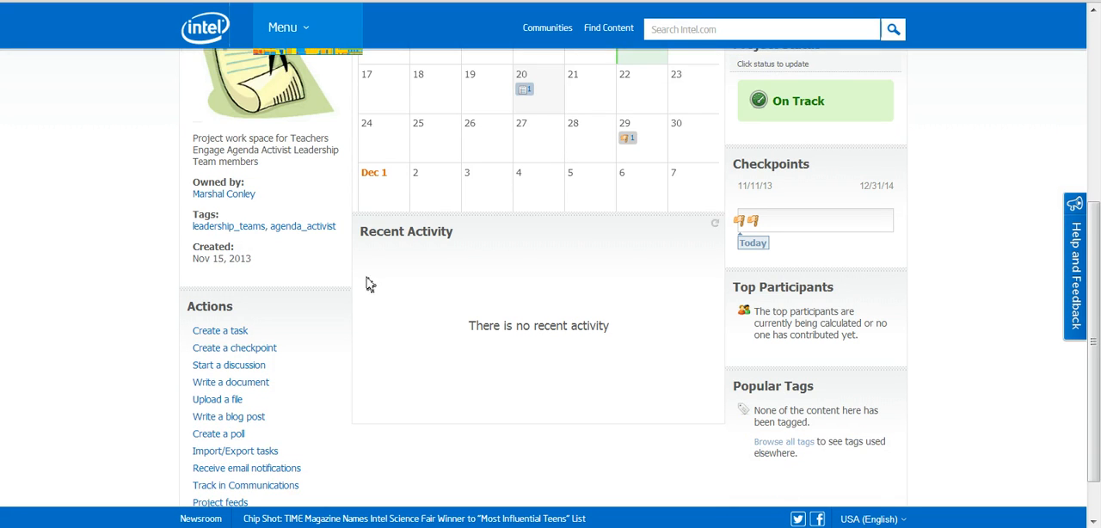
{"action": "scroll", "coordinate": [520, 346], "scroll_direction": "down", "scroll_amount": 1}
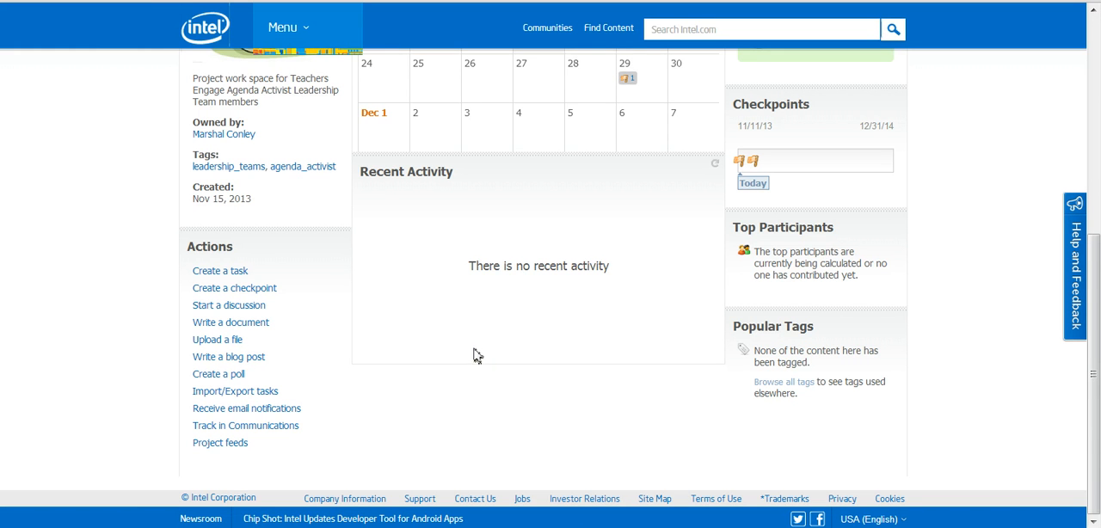
{"action": "scroll", "coordinate": [477, 355], "scroll_direction": "up", "scroll_amount": 3}
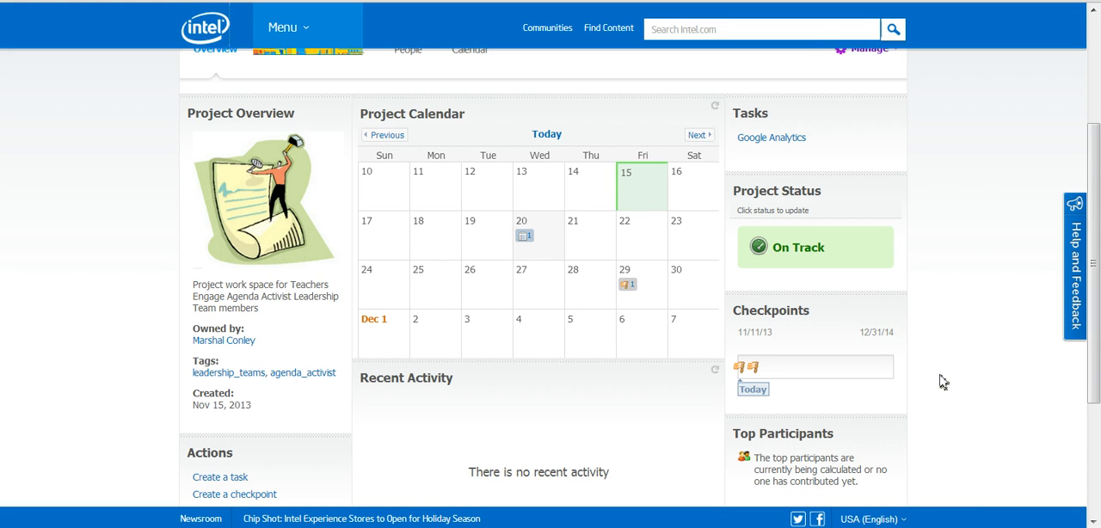
{"action": "scroll", "coordinate": [952, 379], "scroll_direction": "up", "scroll_amount": 1}
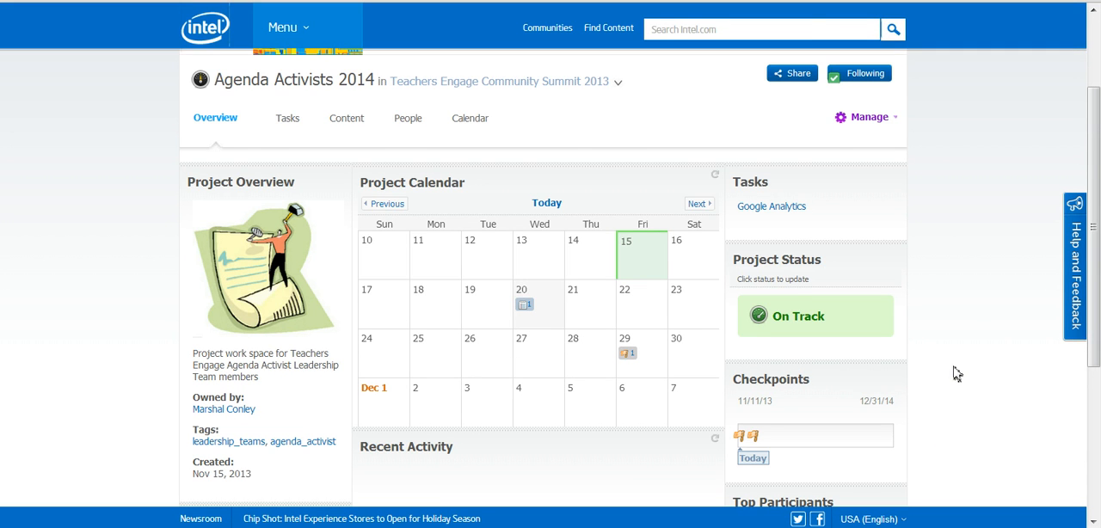